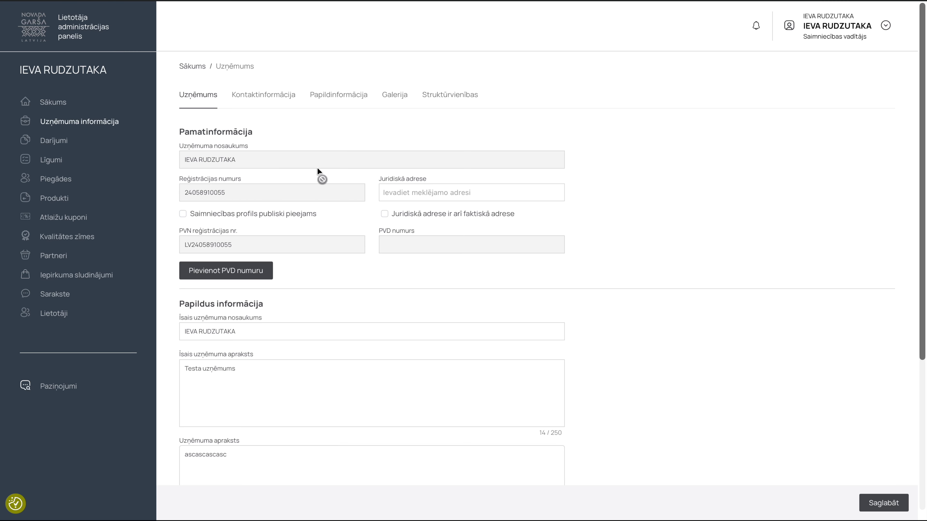
{"action": "left_click", "coordinate": [420, 191]}
{"action": "left_click", "coordinate": [398, 219]}
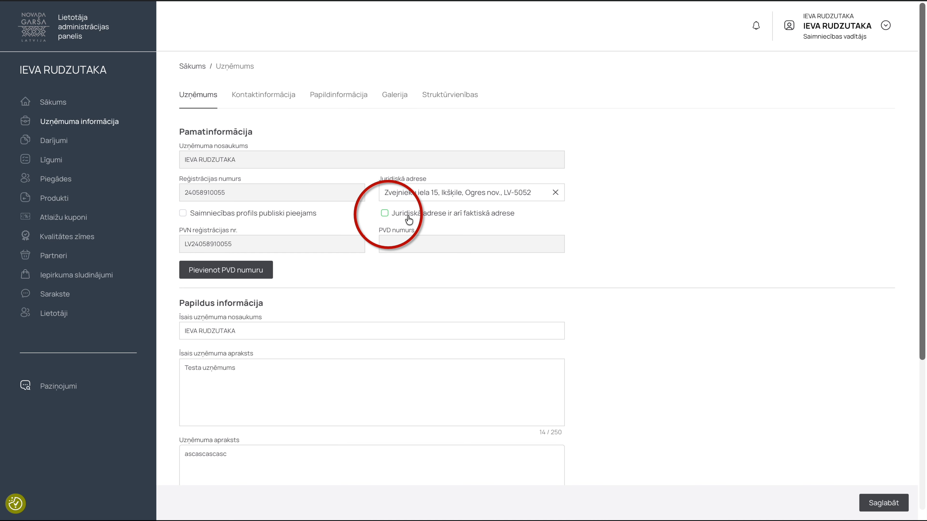
{"action": "left_click", "coordinate": [409, 219]}
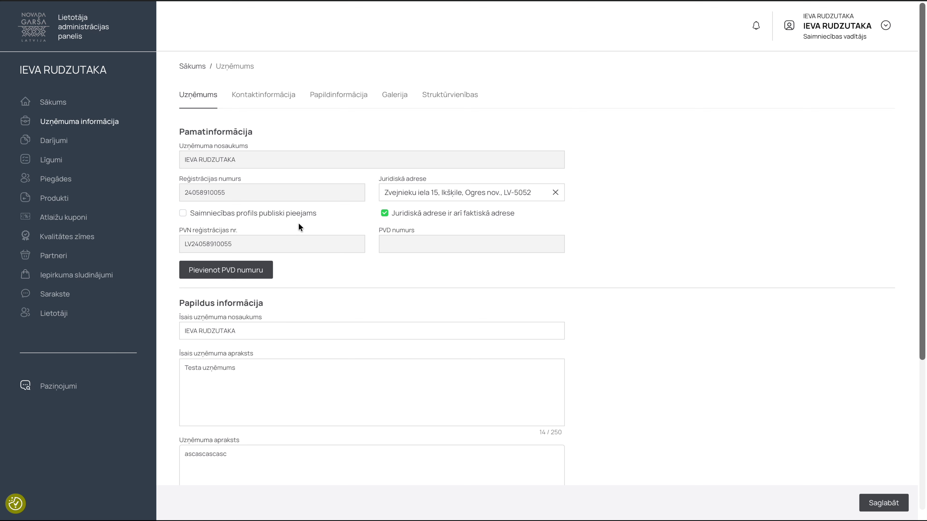
- Make the business profile publicly available
{"action": "left_click", "coordinate": [230, 215]}
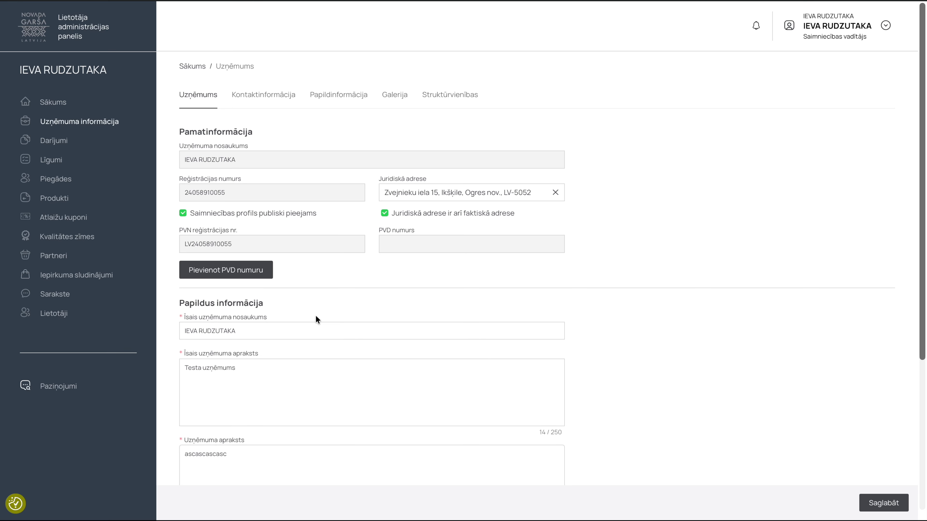
{"action": "left_click", "coordinate": [190, 320]}
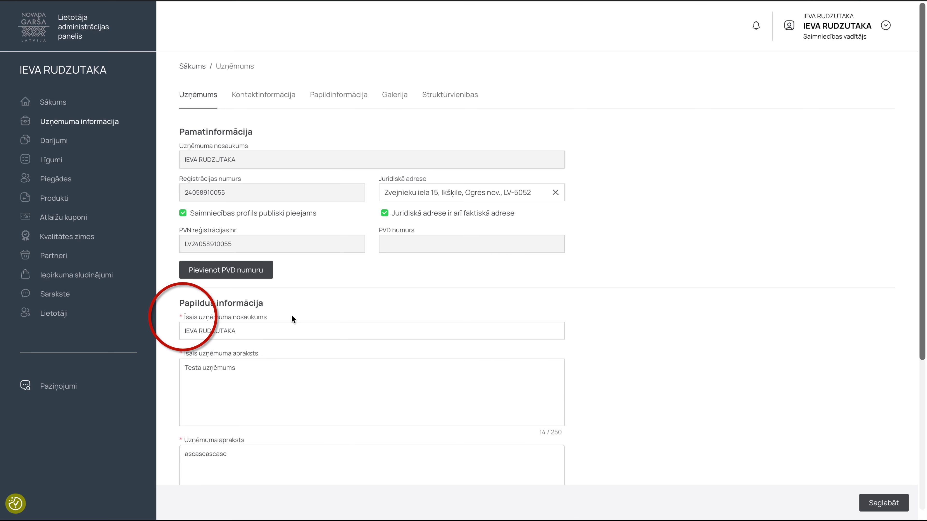
{"action": "scroll", "coordinate": [291, 317], "scroll_direction": "down", "scroll_amount": 1}
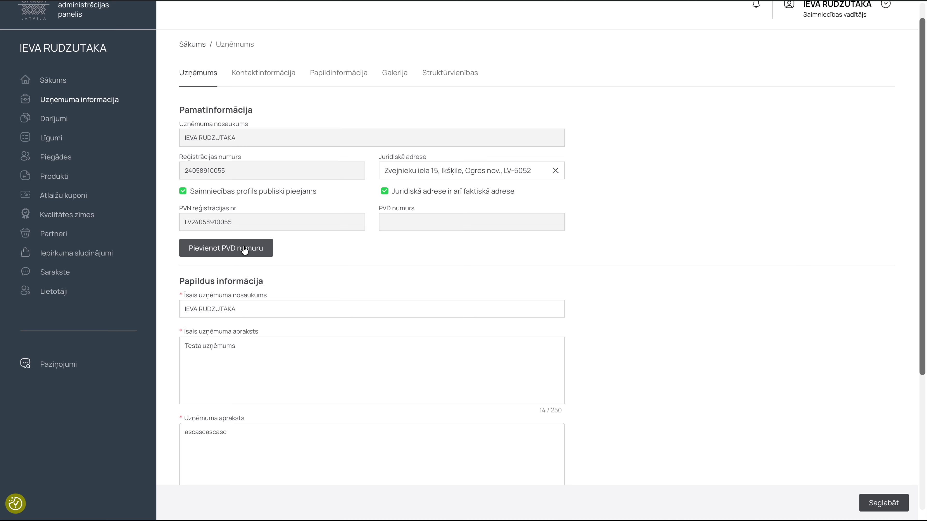
- Add PVD number 123456 in the PVD number window and save it
{"action": "left_click", "coordinate": [225, 252]}
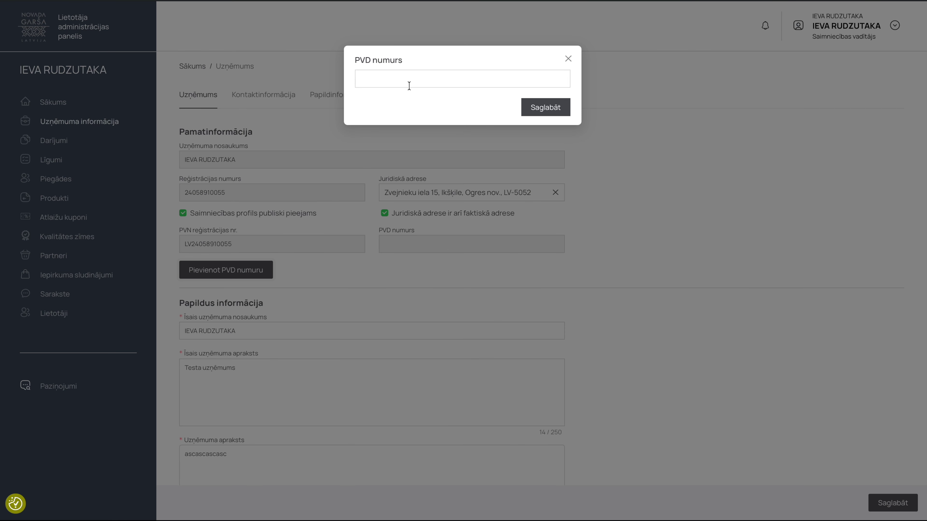
{"action": "left_click", "coordinate": [399, 83]}
{"action": "type", "text": "123456"}
{"action": "left_click", "coordinate": [553, 111]}
- Close the PVD window and change the short company name to 'Mušķu gardumi'
{"action": "left_click", "coordinate": [568, 59]}
{"action": "scroll", "coordinate": [324, 137], "scroll_direction": "down", "scroll_amount": 5}
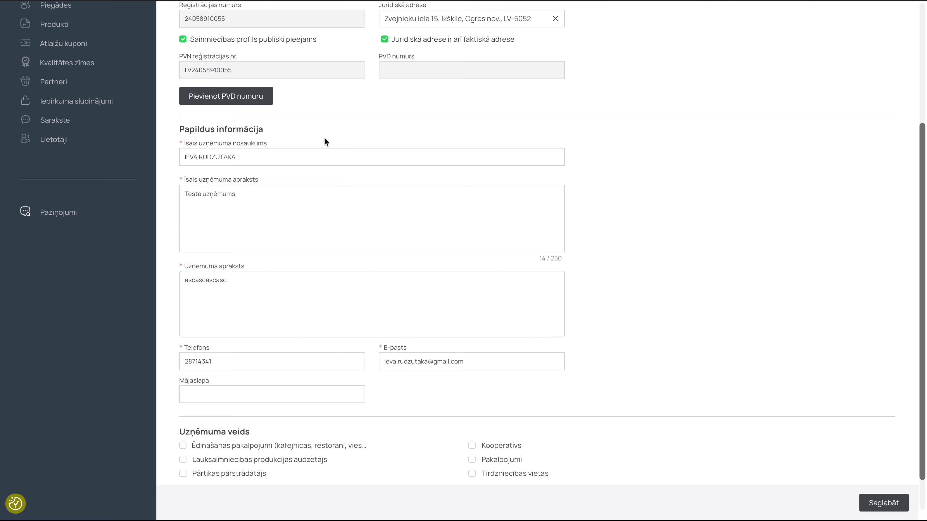
{"action": "left_click", "coordinate": [292, 153]}
{"action": "key", "text": "ctrl+a"}
{"action": "type", "text": "Mušķu gardumi"}
{"action": "left_click", "coordinate": [269, 202]}
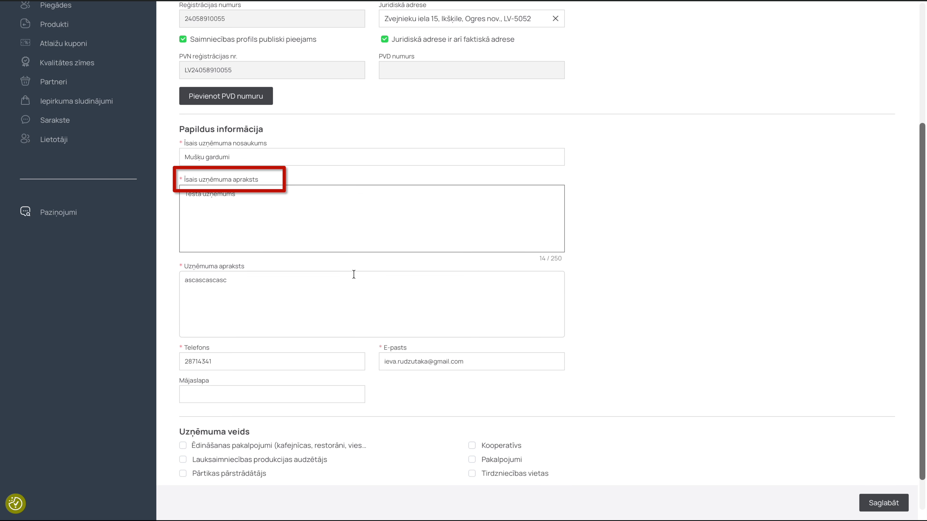
{"action": "scroll", "coordinate": [261, 228], "scroll_direction": "down", "scroll_amount": 1}
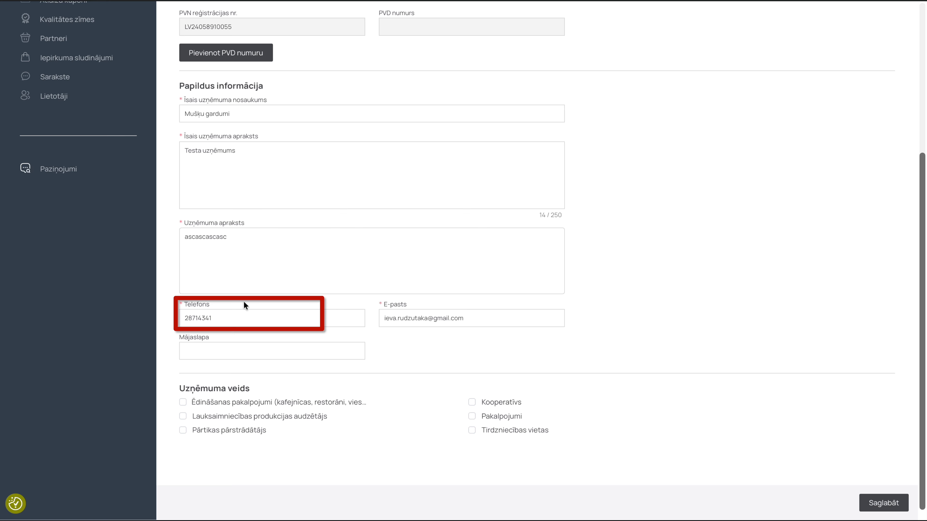
{"action": "left_click", "coordinate": [234, 313]}
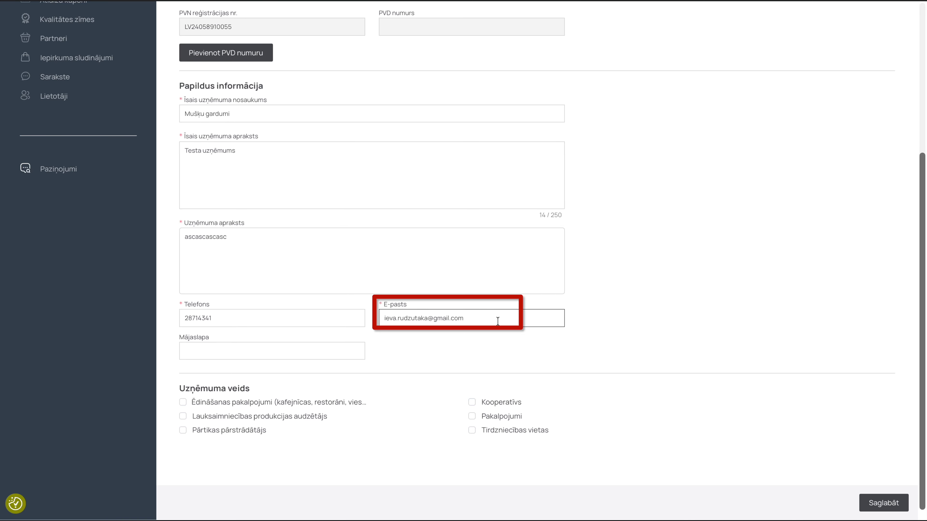
{"action": "left_click", "coordinate": [237, 348]}
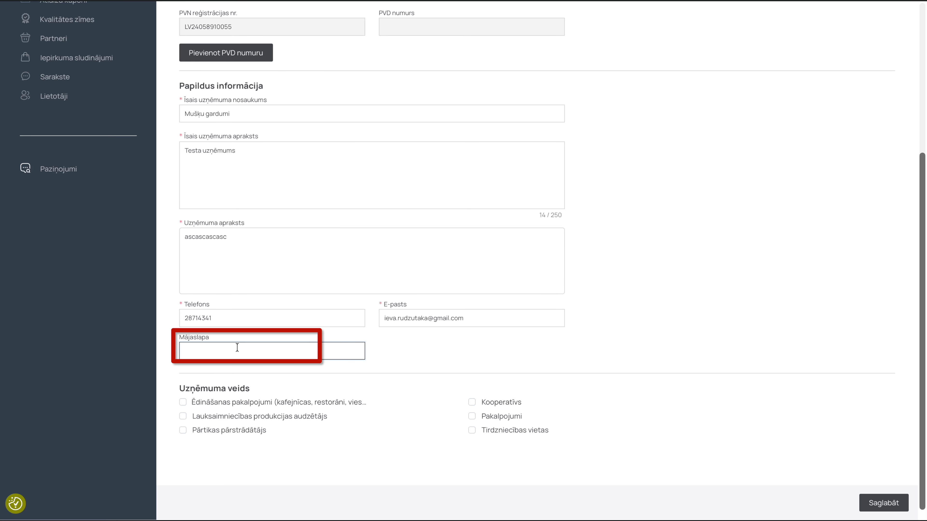
{"action": "type", "text": "www.novadagarsa.lv"}
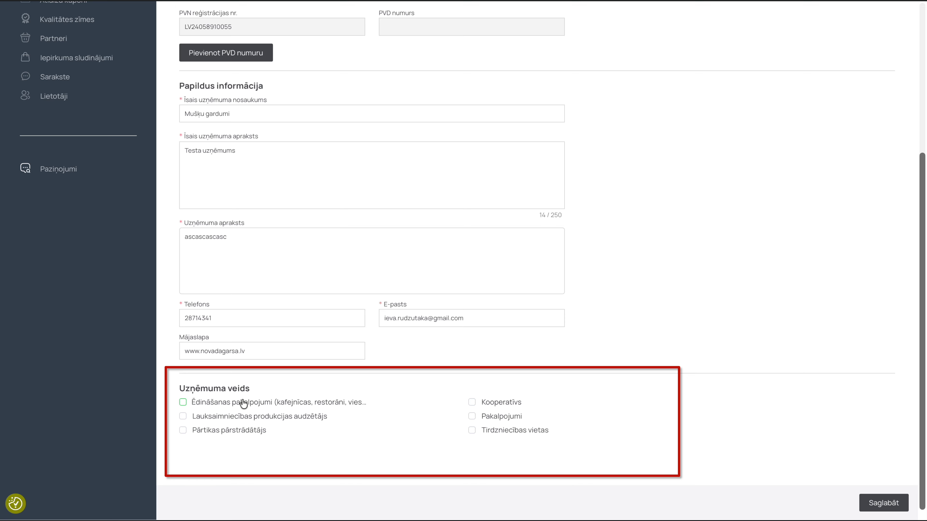
{"action": "left_click", "coordinate": [220, 433]}
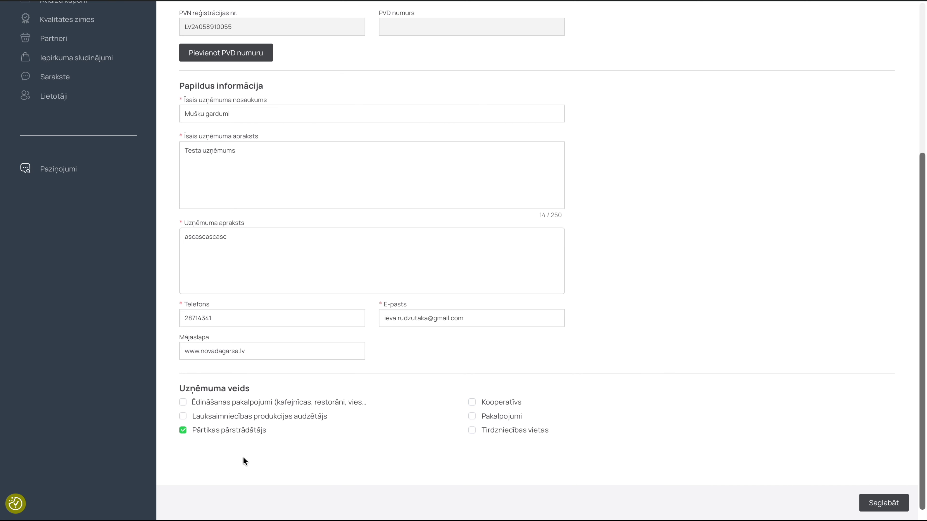
{"action": "scroll", "coordinate": [244, 461], "scroll_direction": "up", "scroll_amount": 6}
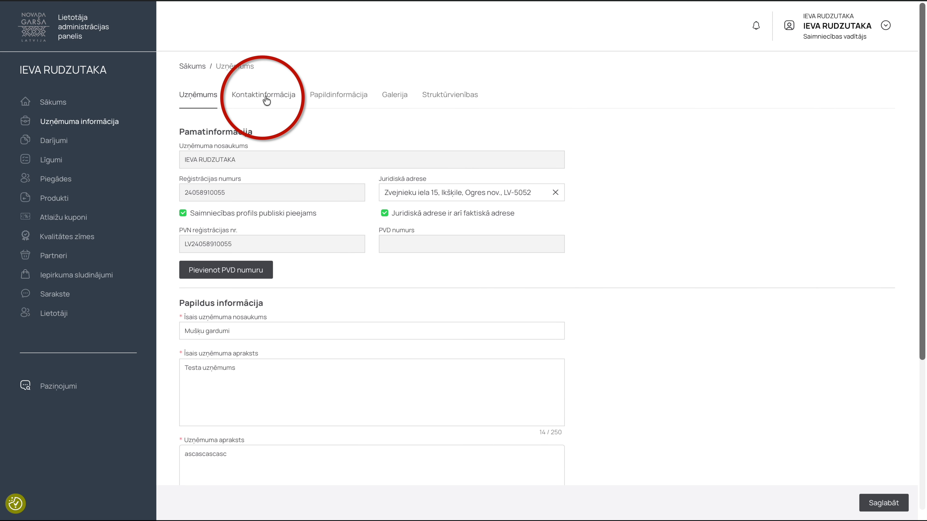
- Add an active contact person with position kasieris, filling in their name, phone and e-mail
{"action": "left_click", "coordinate": [266, 100]}
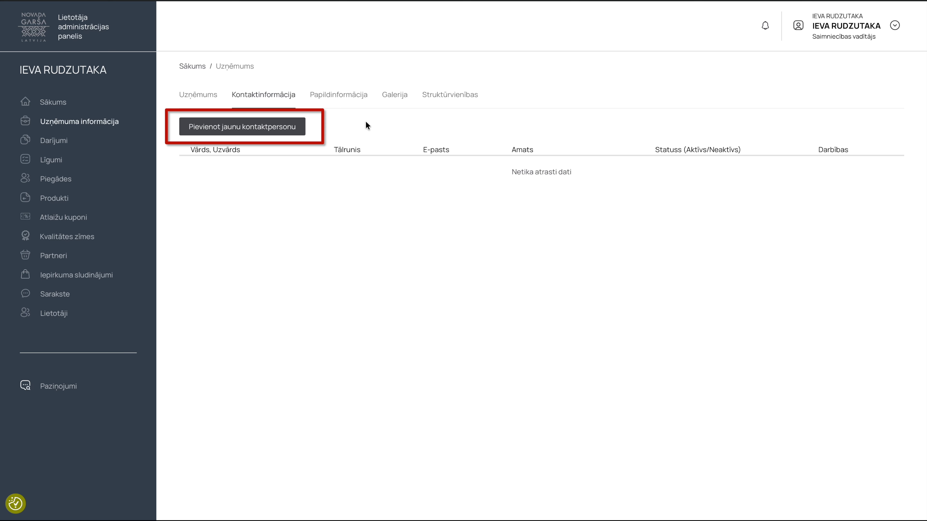
{"action": "left_click", "coordinate": [269, 126]}
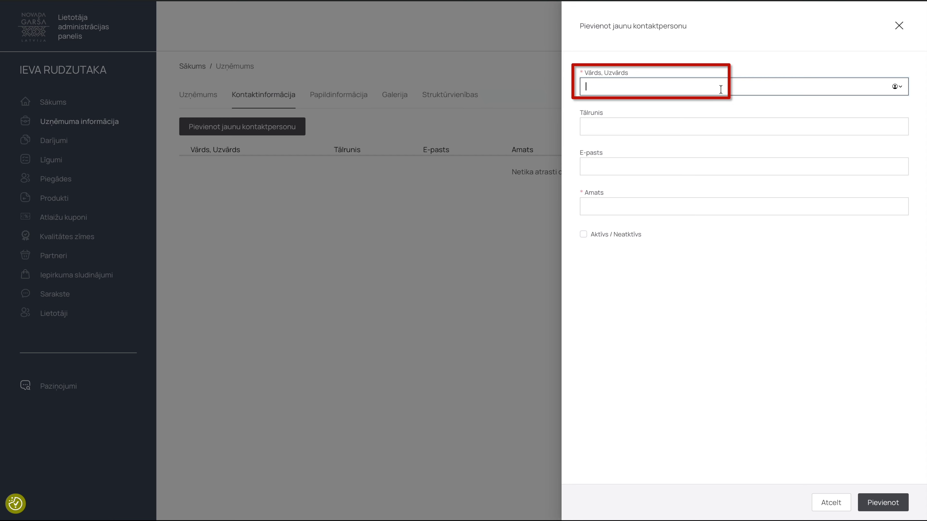
{"action": "type", "text": "tests tests"}
{"action": "left_click", "coordinate": [708, 124]}
{"action": "key", "text": "Tab"}
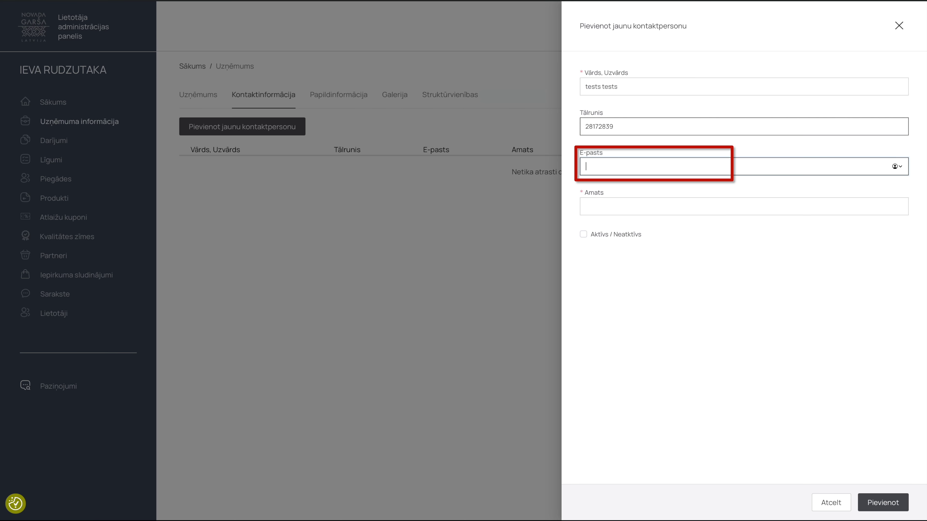
{"action": "key", "text": "Tab"}
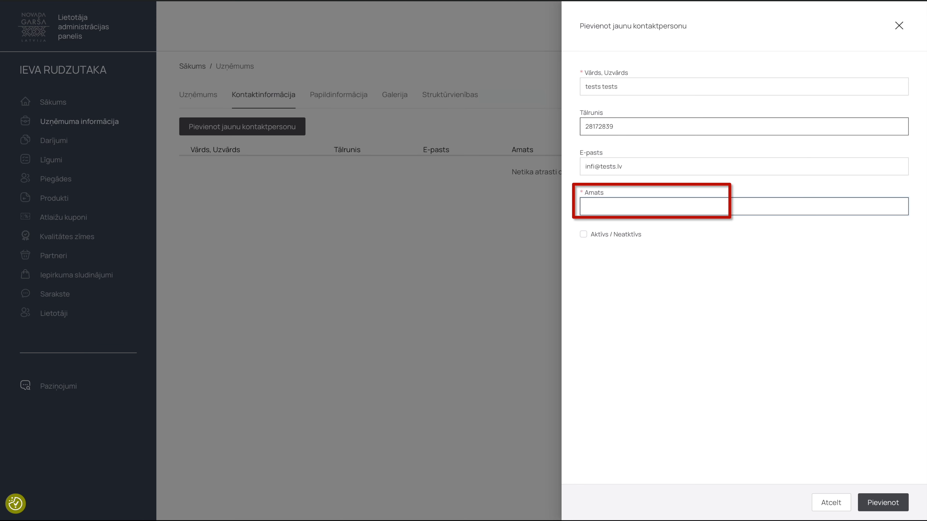
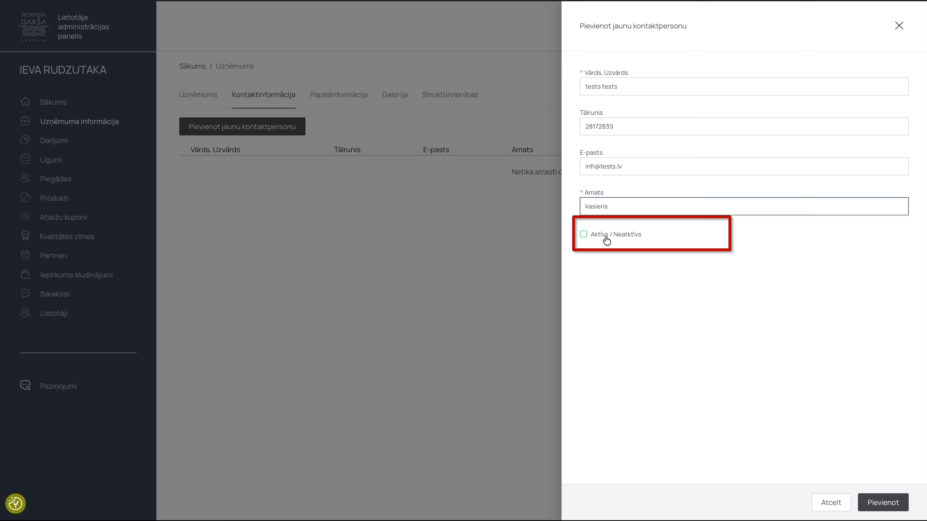
{"action": "left_click", "coordinate": [600, 236]}
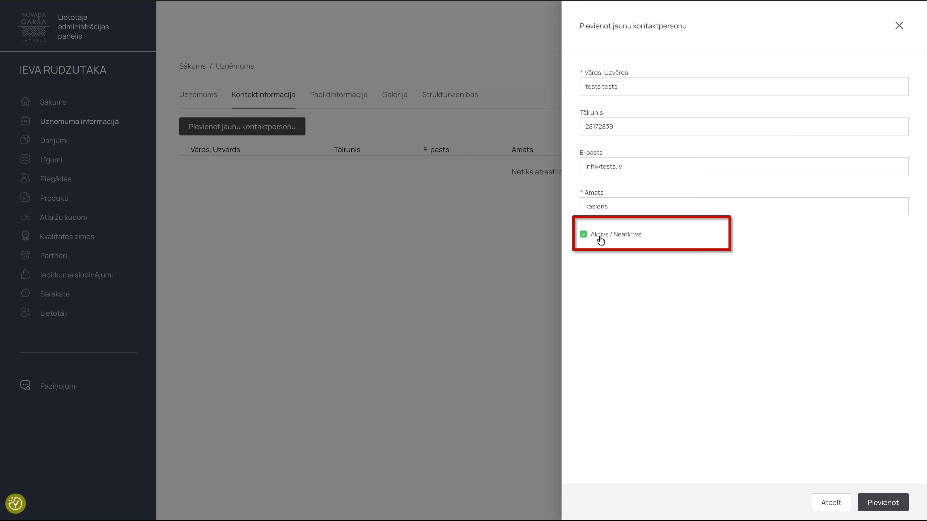
{"action": "left_click", "coordinate": [892, 502]}
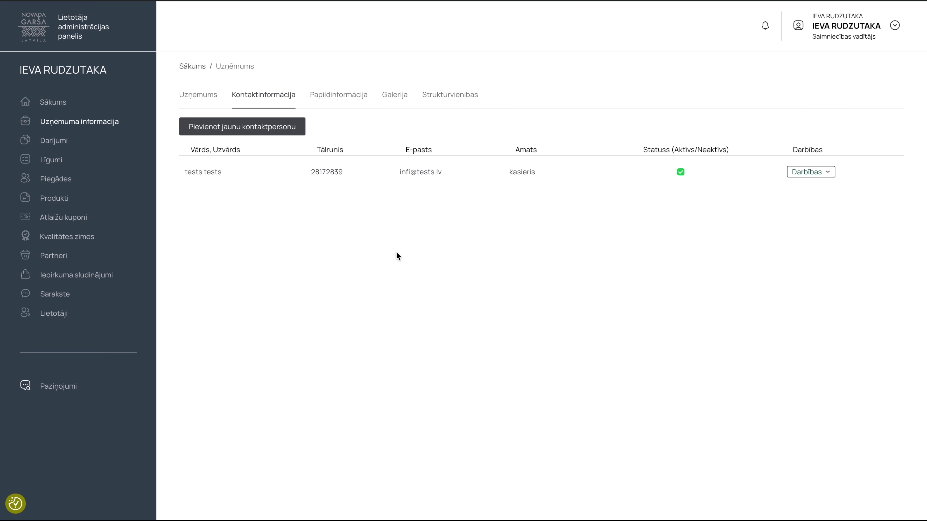
- Tick Pieejama piegāde and Talkas saimniecībā under Papildinformācija, then go to Galerija
{"action": "left_click", "coordinate": [349, 100]}
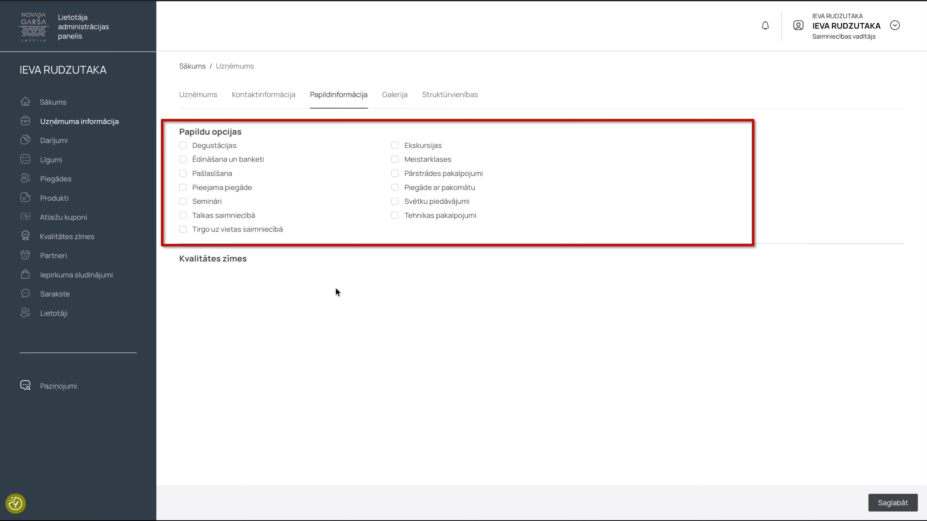
{"action": "left_click", "coordinate": [183, 216]}
{"action": "left_click", "coordinate": [182, 187]}
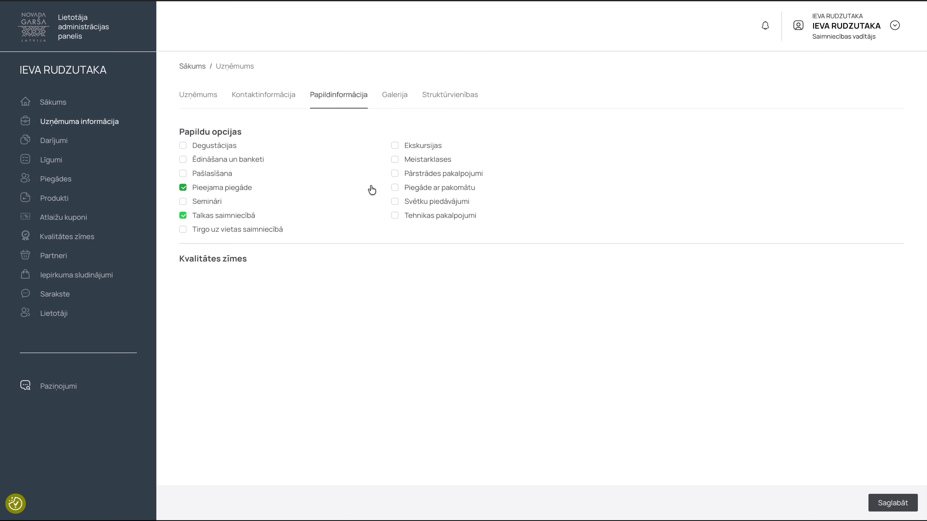
{"action": "left_click", "coordinate": [394, 96]}
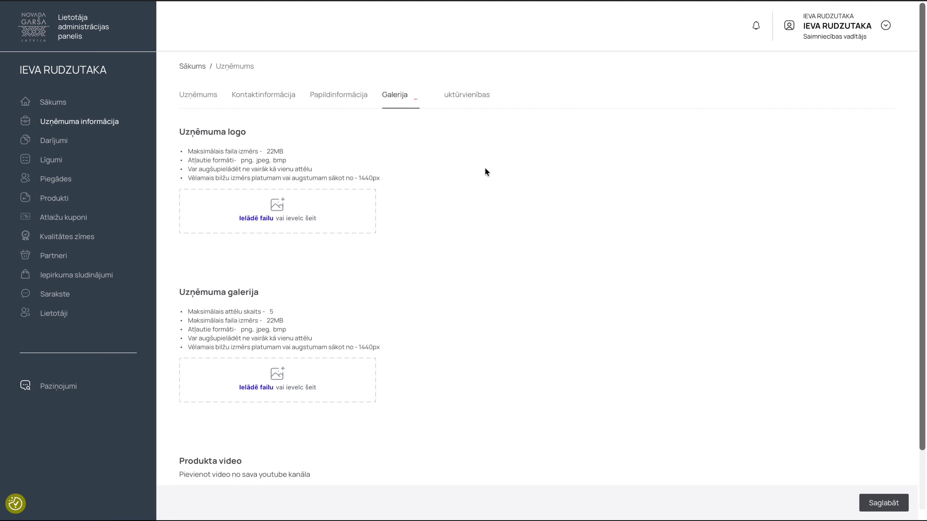
- Upload a screenshot as the company logo
{"action": "left_click", "coordinate": [251, 219]}
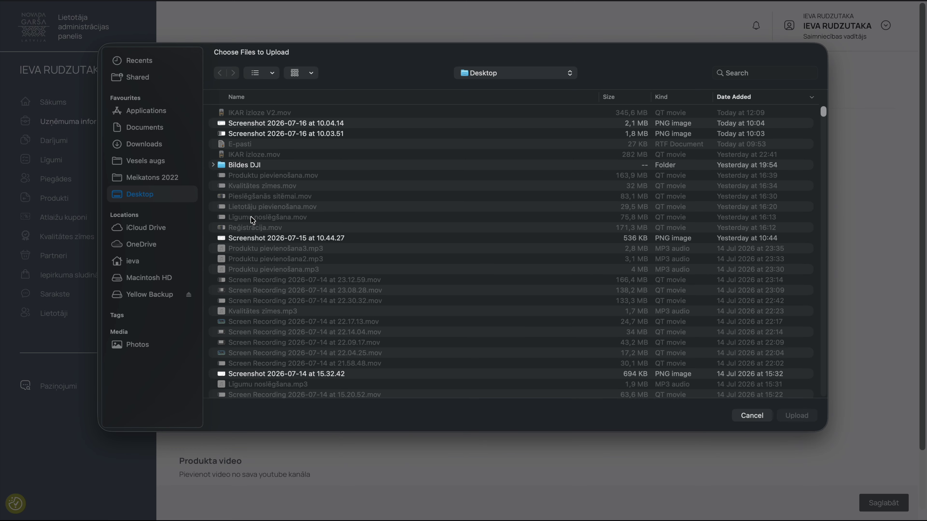
{"action": "left_click", "coordinate": [263, 124]}
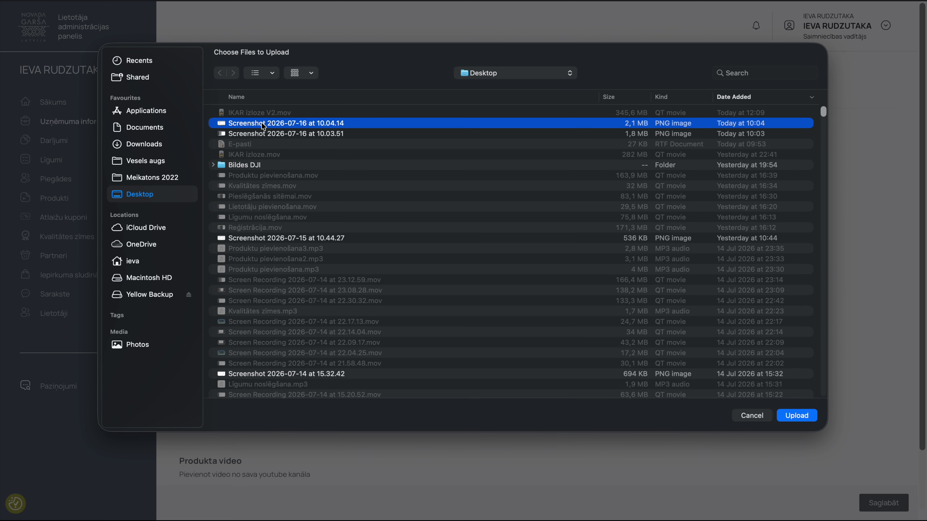
{"action": "left_click", "coordinate": [795, 418]}
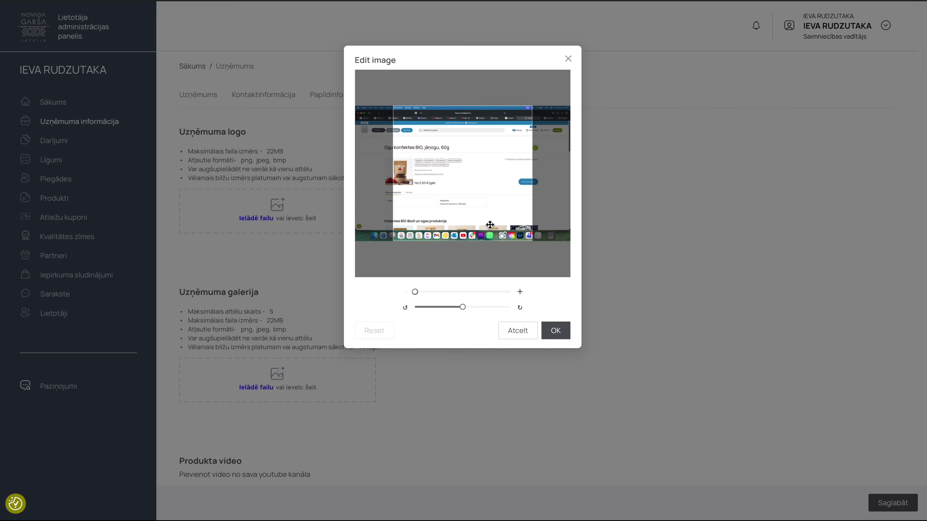
{"action": "left_click", "coordinate": [561, 332]}
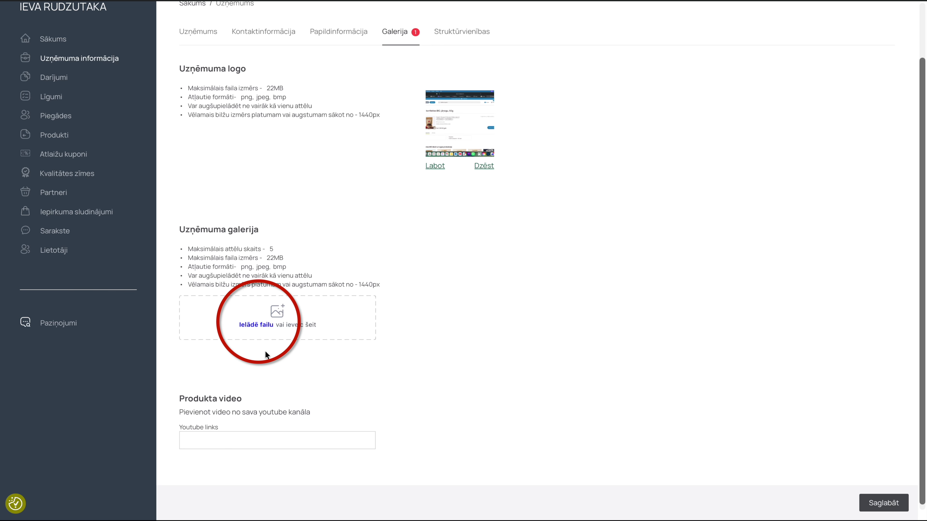
- Add a screenshot to the gallery, zoomed in twice and rotated left three times
{"action": "left_click", "coordinate": [257, 326]}
{"action": "left_click", "coordinate": [242, 124]}
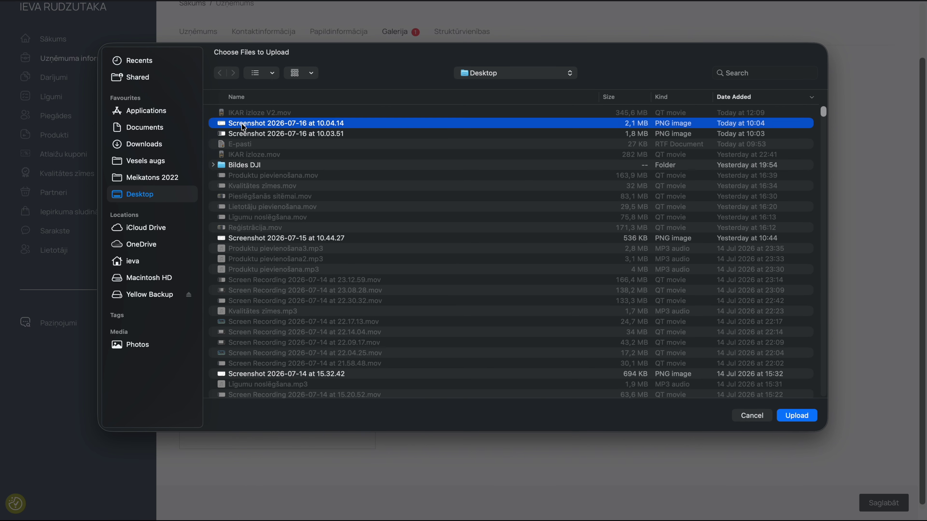
{"action": "left_click", "coordinate": [241, 133]}
{"action": "left_click", "coordinate": [803, 416]}
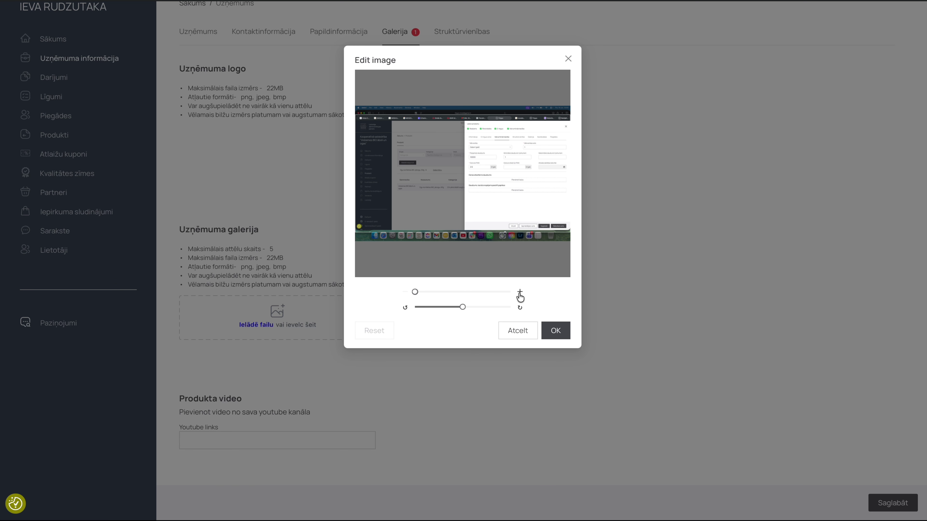
{"action": "left_click", "coordinate": [520, 293]}
{"action": "left_click", "coordinate": [521, 294]}
{"action": "left_click", "coordinate": [405, 308]}
{"action": "left_click", "coordinate": [406, 307]}
{"action": "left_click", "coordinate": [405, 308]}
{"action": "left_click", "coordinate": [554, 328]}
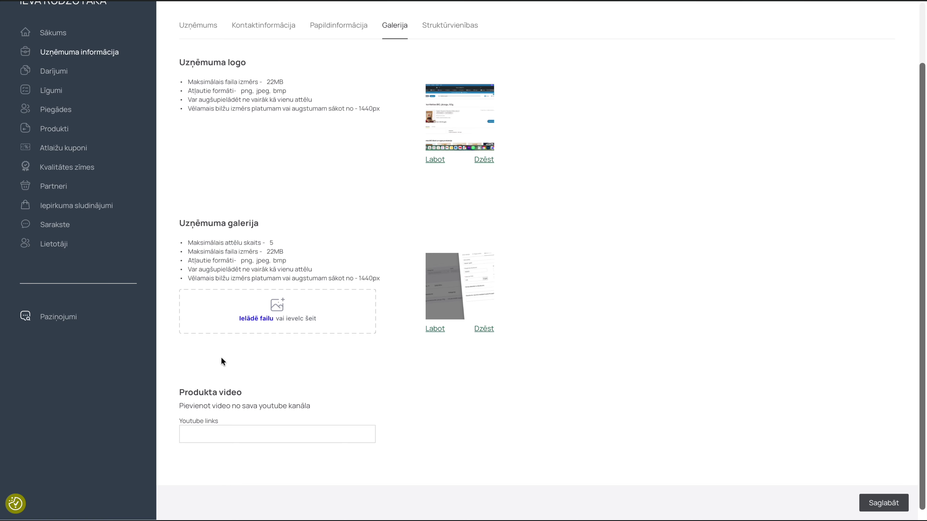
{"action": "left_click", "coordinate": [202, 433]}
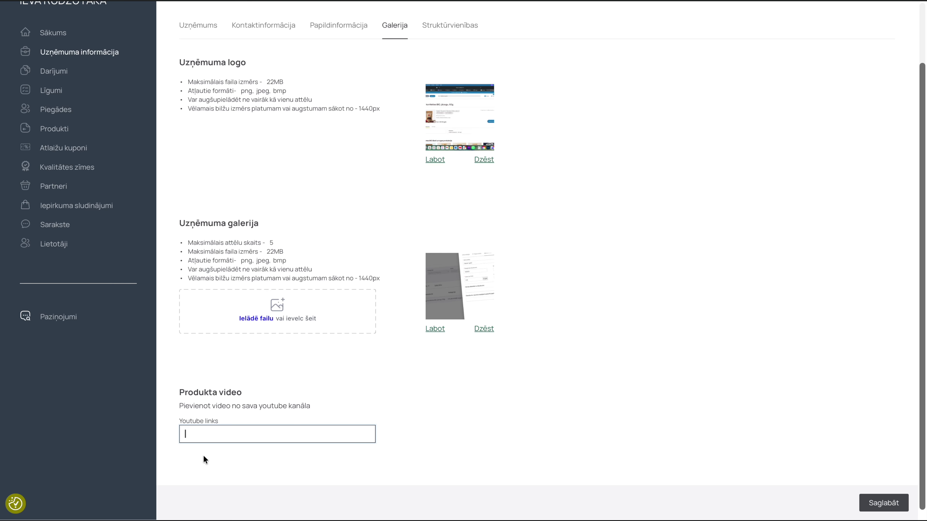
{"action": "scroll", "coordinate": [569, 292], "scroll_direction": "up", "scroll_amount": 2}
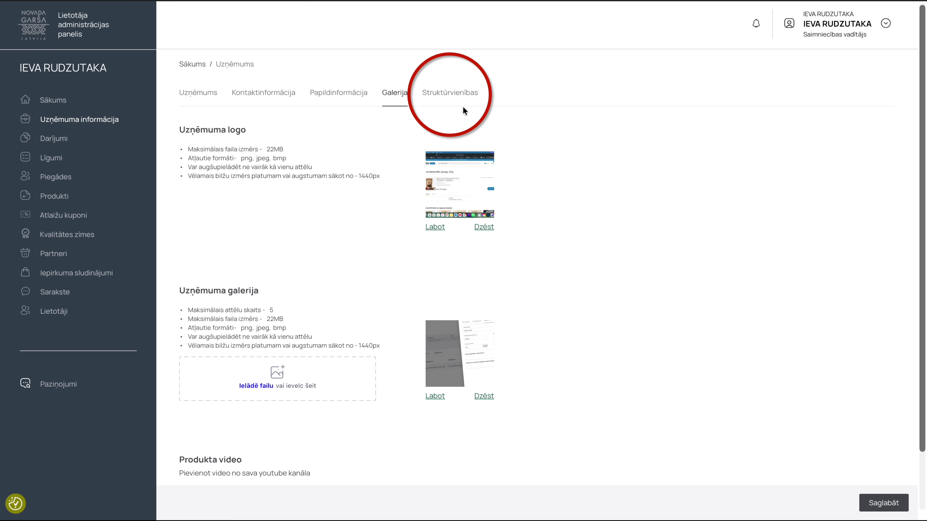
{"action": "left_click", "coordinate": [451, 95]}
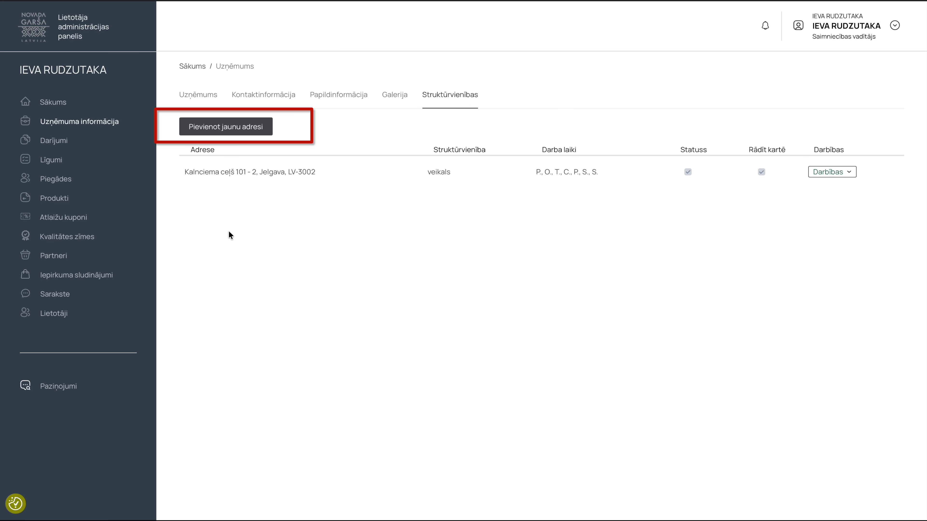
{"action": "left_click", "coordinate": [234, 130]}
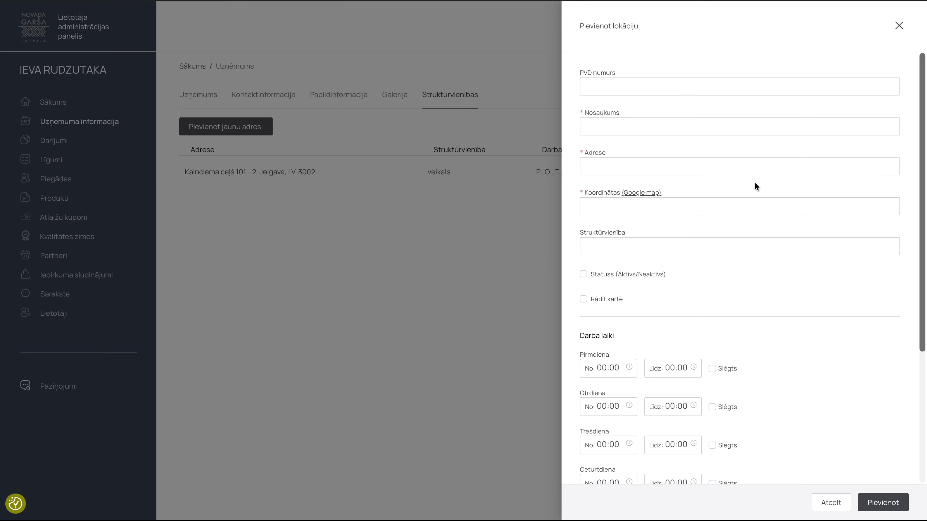
{"action": "left_click", "coordinate": [675, 85]}
{"action": "type", "text": "235456"}
{"action": "left_click", "coordinate": [627, 124]}
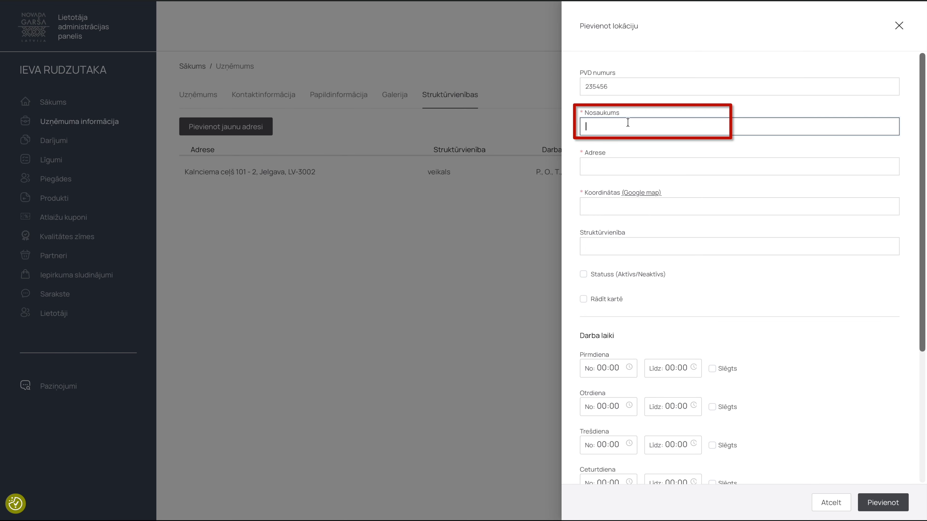
{"action": "type", "text": "V"}
{"action": "left_click", "coordinate": [608, 168]}
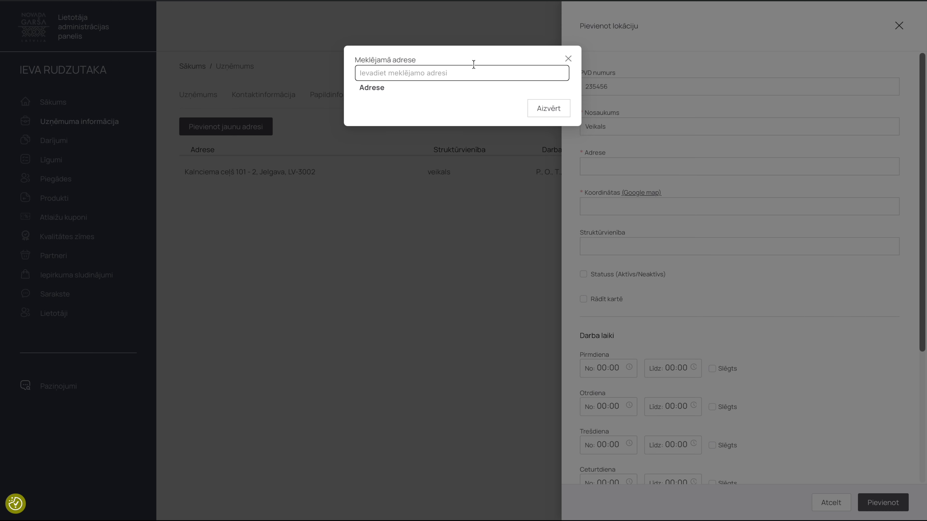
{"action": "left_click", "coordinate": [472, 72]}
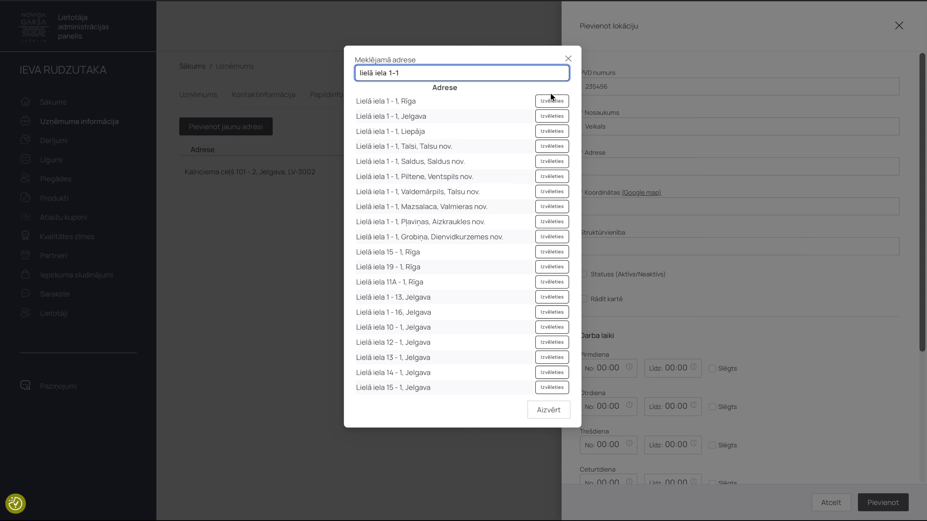
{"action": "left_click", "coordinate": [552, 99]}
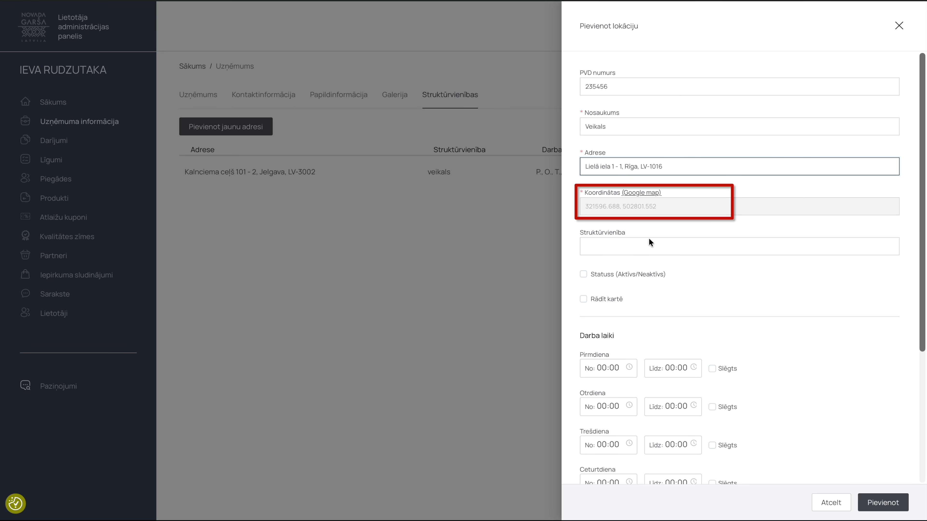
- Make the location active and shown on the map, then add it to the list
{"action": "left_click", "coordinate": [629, 248]}
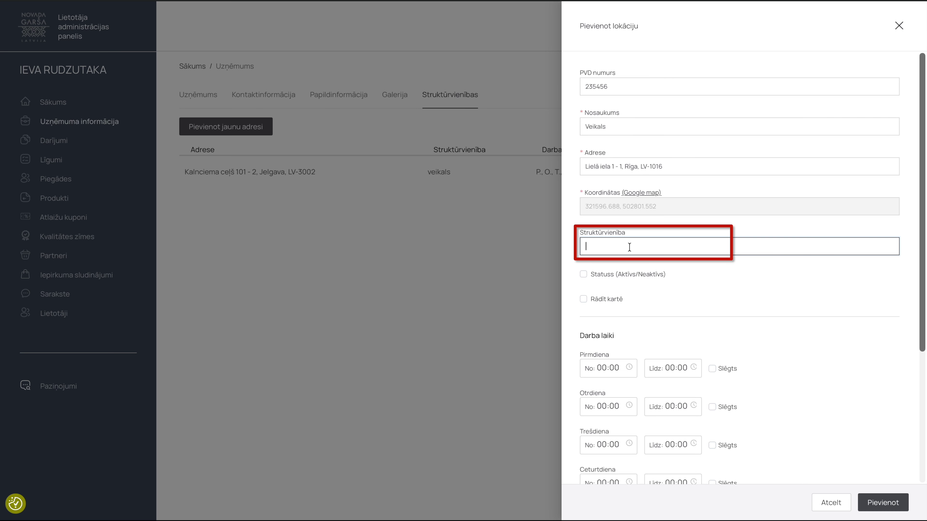
{"action": "scroll", "coordinate": [599, 264], "scroll_direction": "down", "scroll_amount": 1}
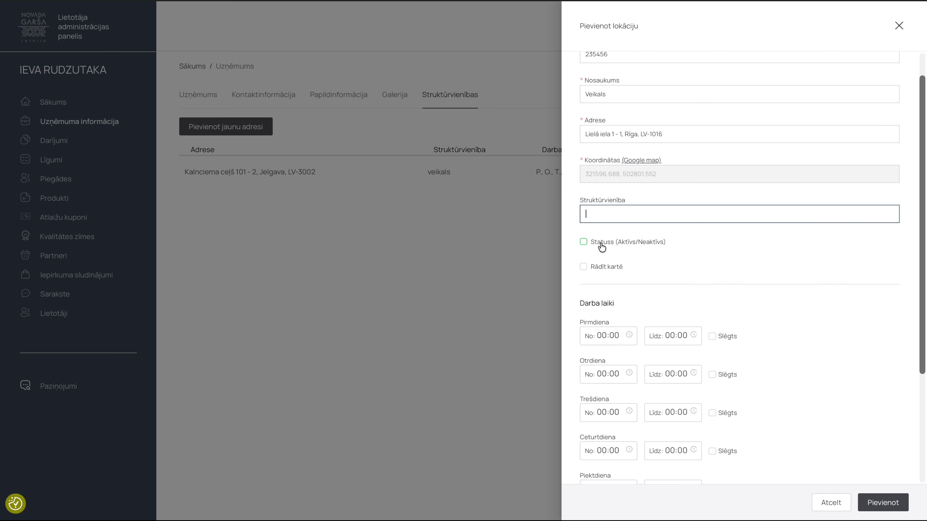
{"action": "left_click", "coordinate": [601, 248]}
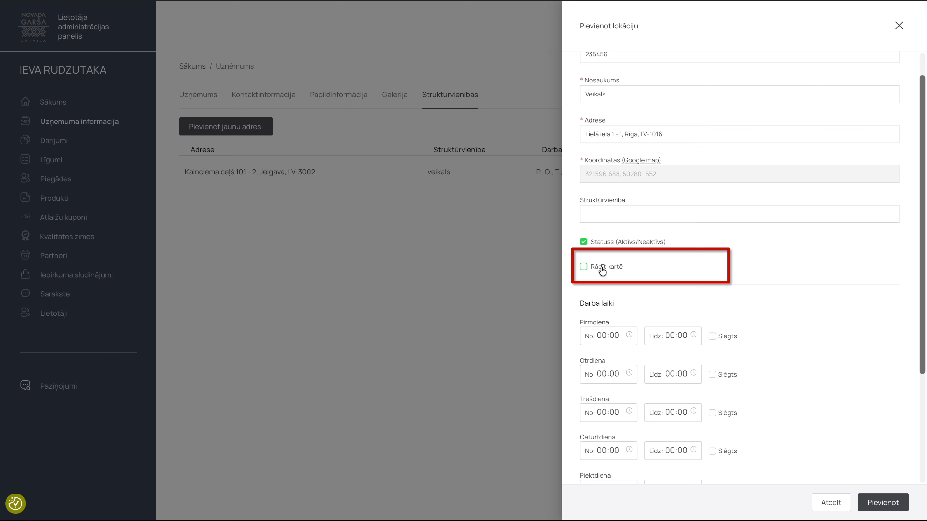
{"action": "left_click", "coordinate": [601, 268]}
{"action": "scroll", "coordinate": [606, 274], "scroll_direction": "down", "scroll_amount": 4}
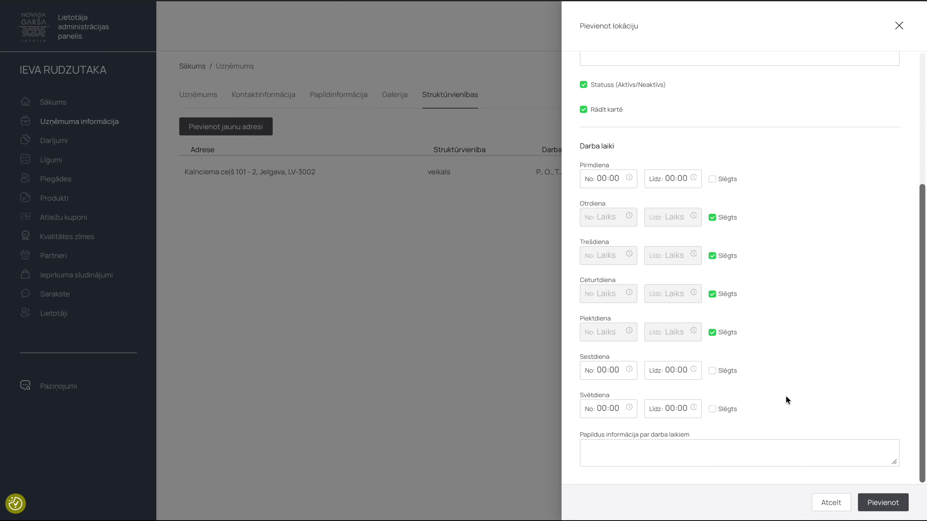
{"action": "left_click", "coordinate": [890, 507]}
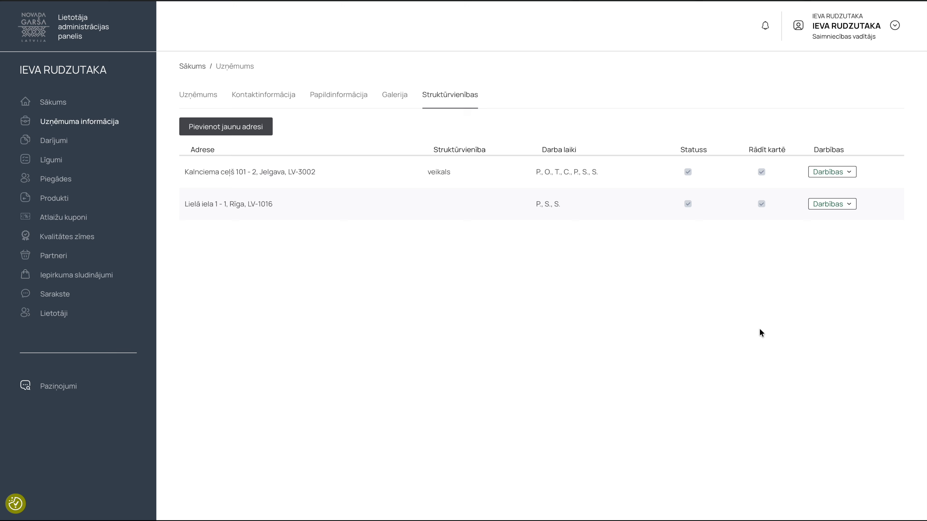